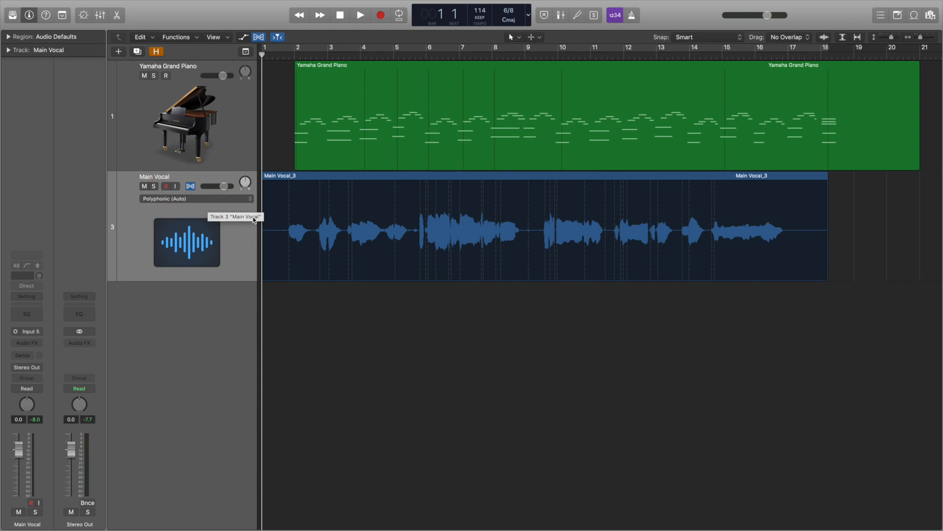
Set the Main Vocal track's flex mode to Flex Pitch and show its pitch notes in the audio track editor.
left_click(251, 200)
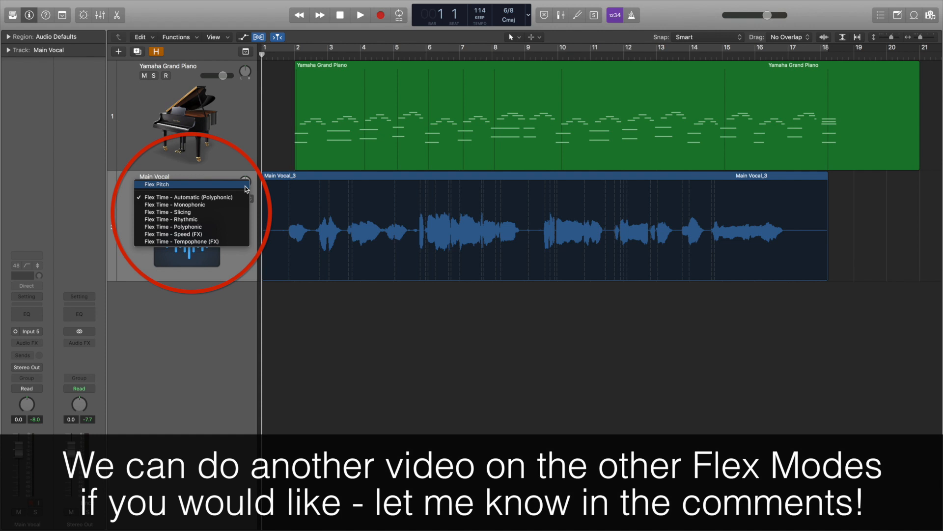
left_click(245, 184)
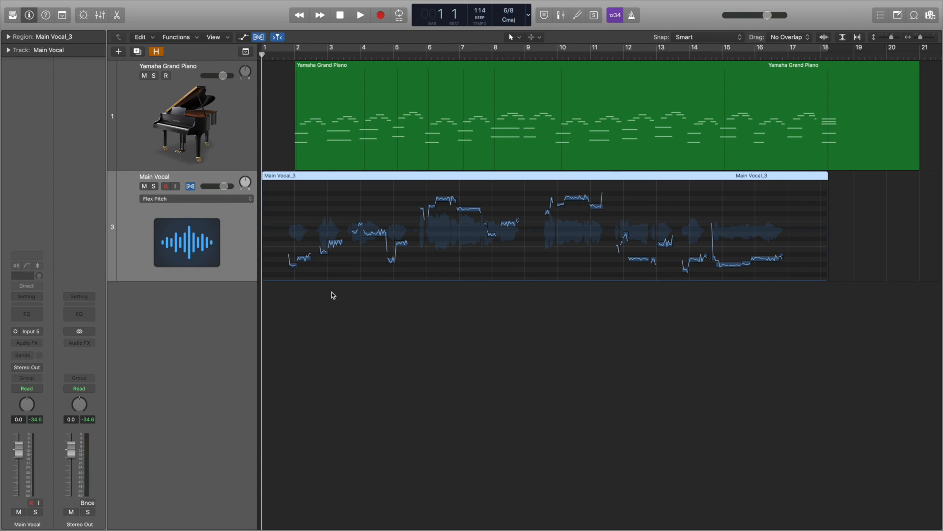
left_click(118, 15)
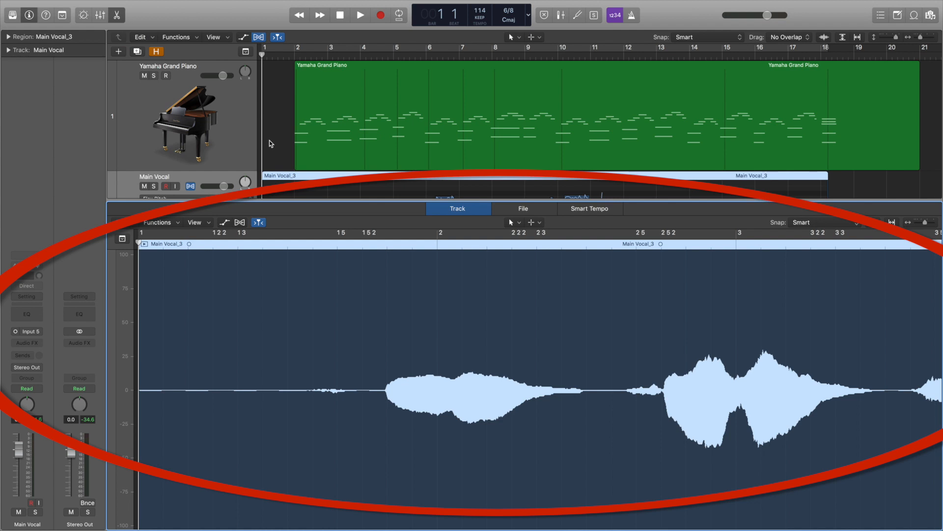
scroll(346, 302, "down", 10)
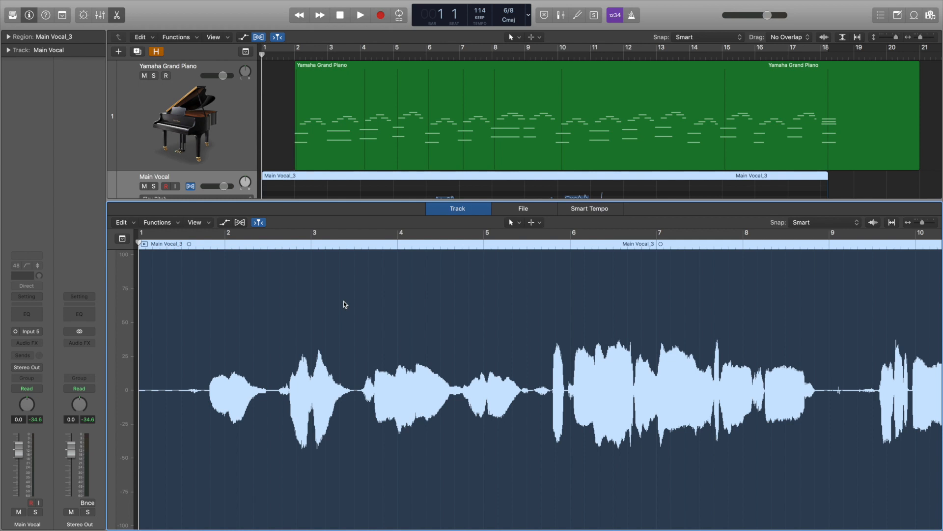
left_click(241, 223)
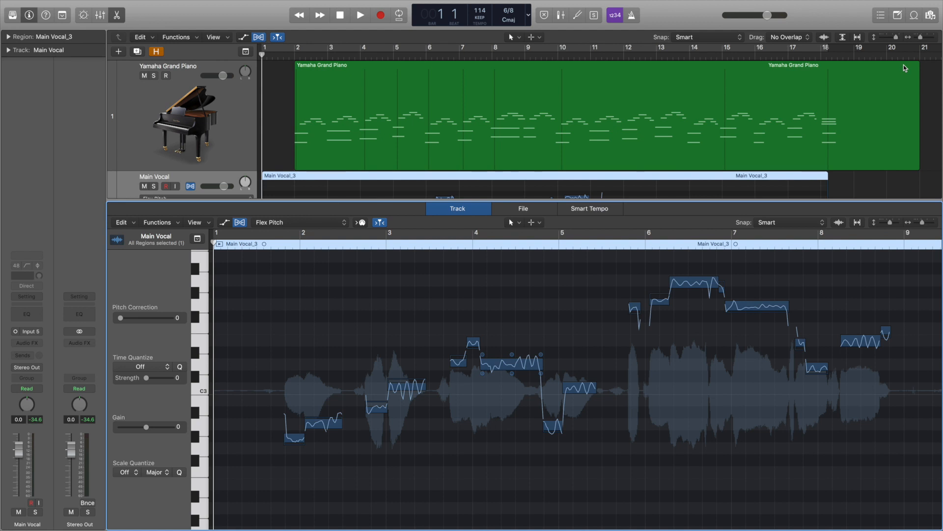
Select the nine vocal notes in bars 1 to 5 and try a Pitch Correction of 87 on them.
mouse_move(694, 264)
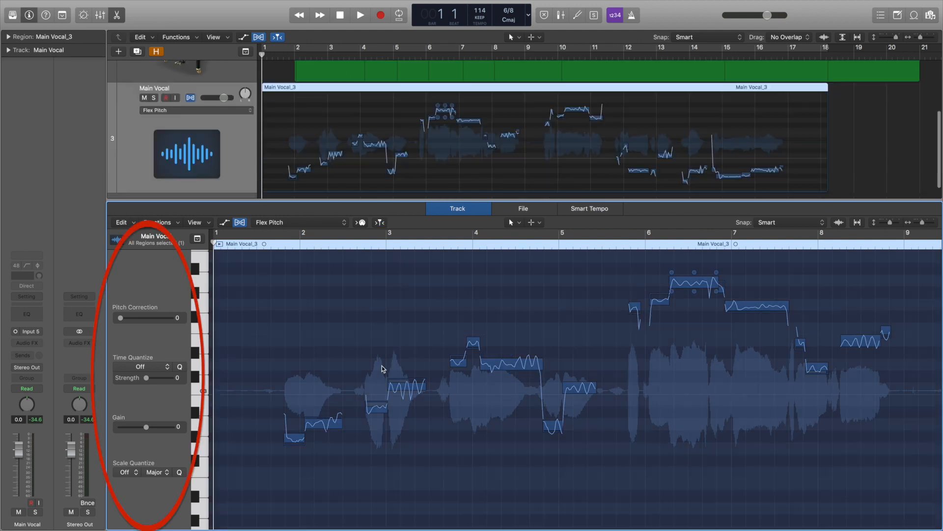
left_click_drag(575, 473, 287, 343)
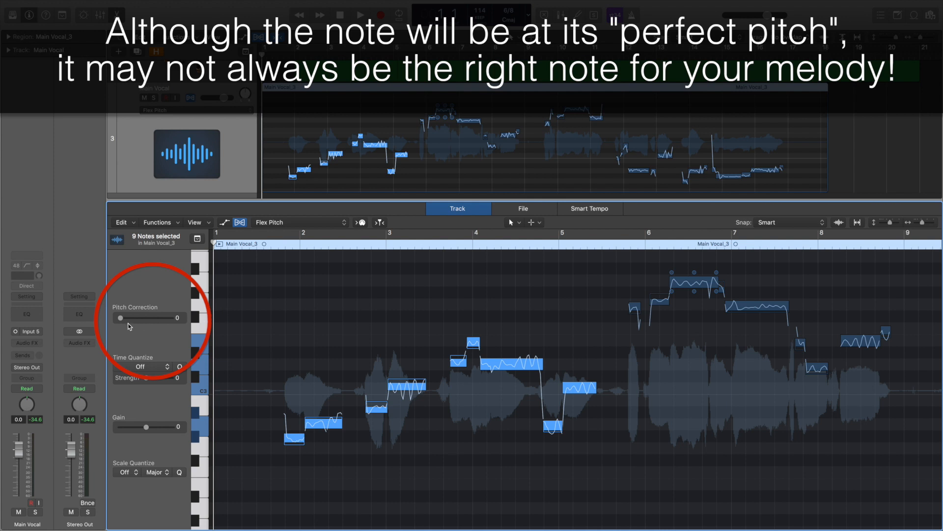
left_click_drag(121, 318, 166, 321)
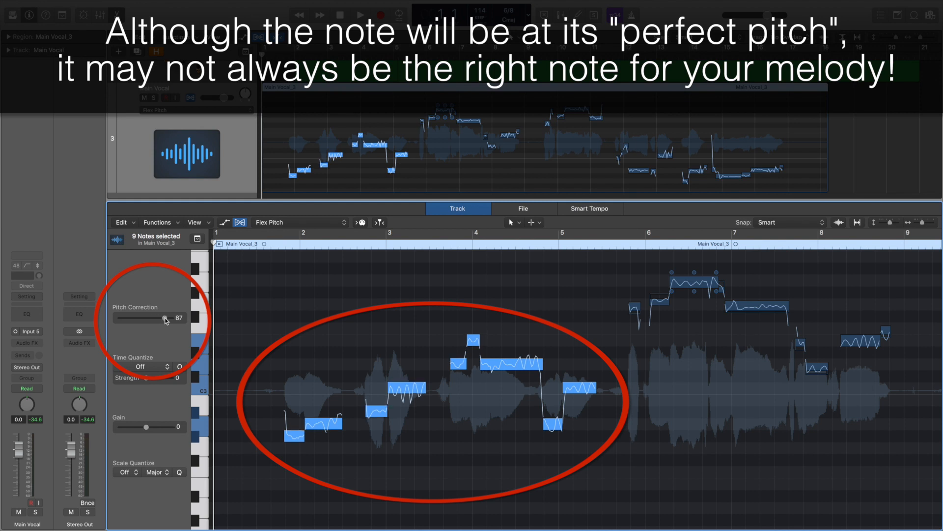
key("super+z")
left_click_drag(166, 321, 120, 319)
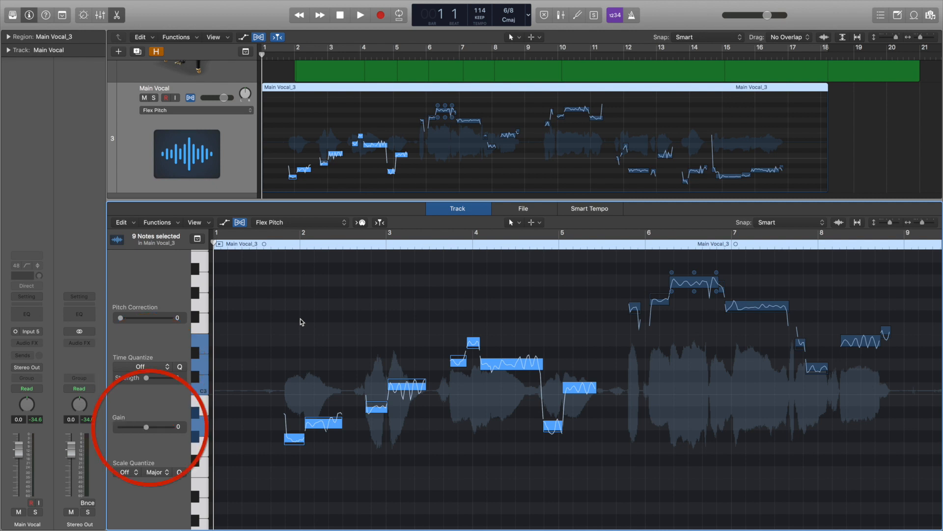
mouse_move(146, 427)
left_mouse_down()
mouse_move(159, 431)
mouse_move(150, 432)
left_mouse_up()
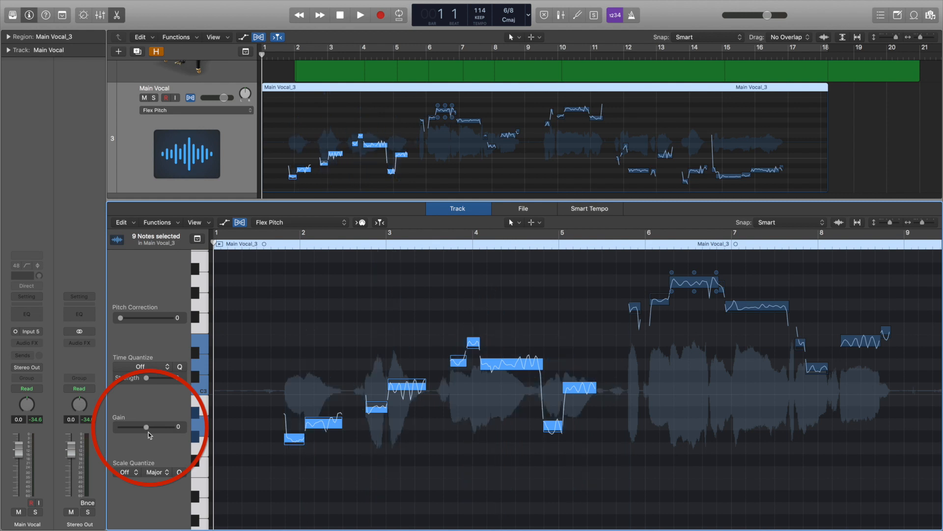
Scale-quantize the selected vocal notes to A Natural Minor.
left_click(165, 475)
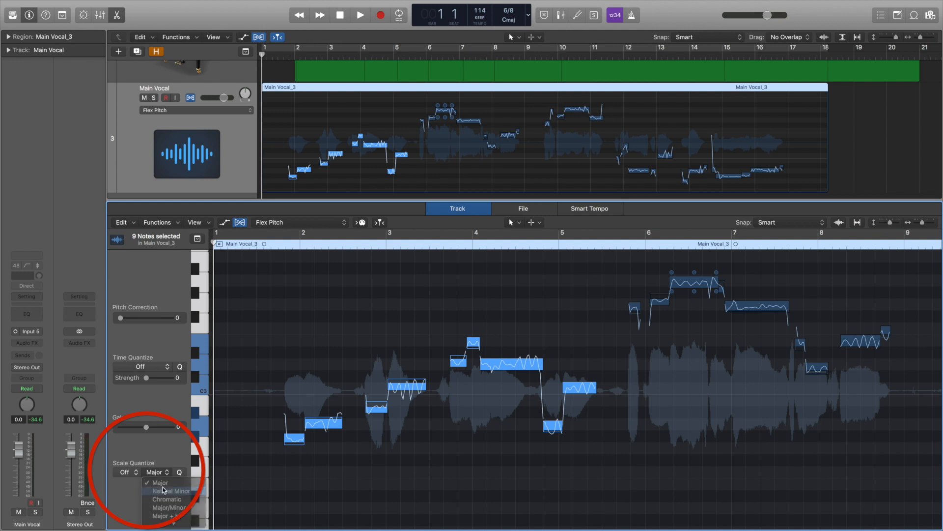
left_click(166, 490)
left_click(132, 472)
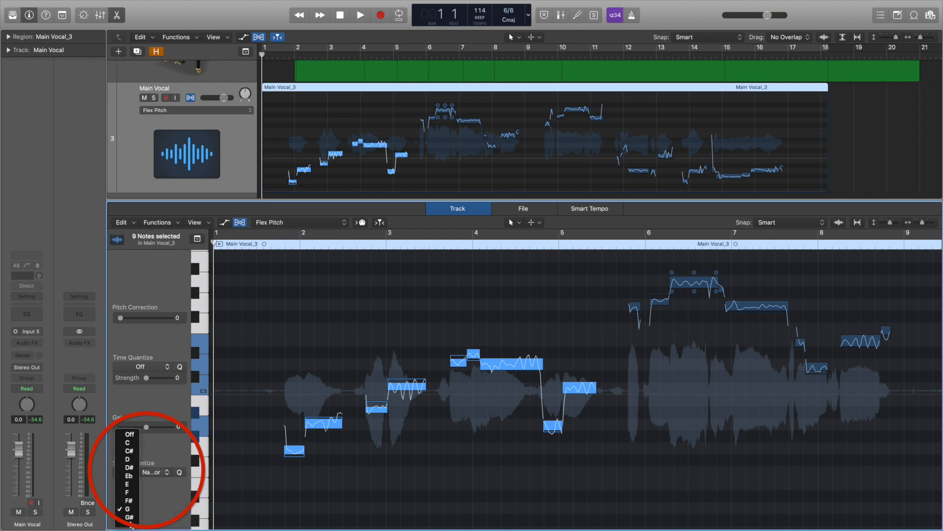
left_click(129, 519)
left_click(179, 472)
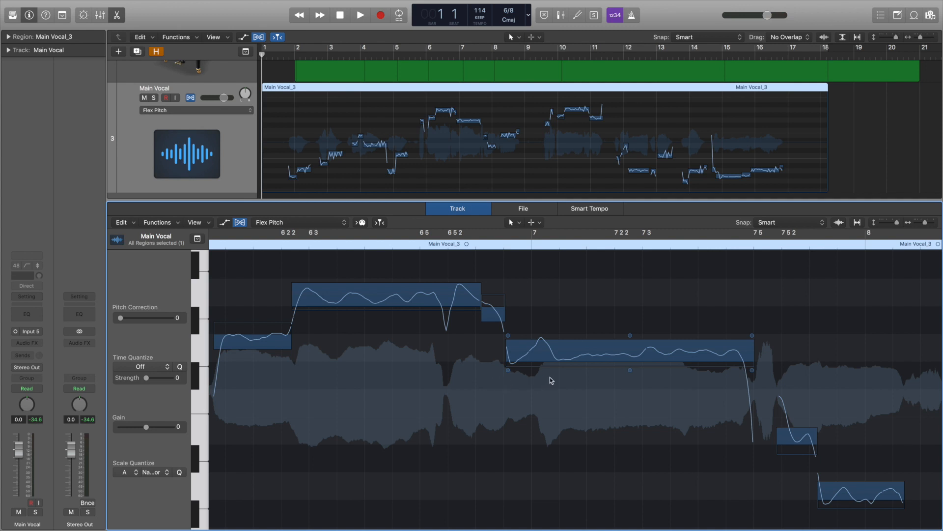
Raise the long vocal note at bar 7 slightly in pitch and adjust the pitch drift at its start.
left_click_drag(573, 352, 573, 352)
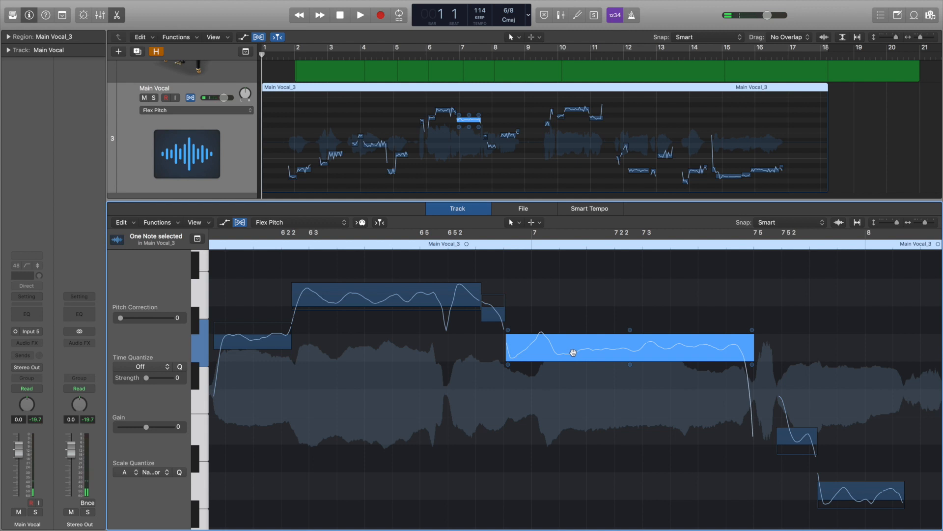
left_click_drag(573, 352, 574, 332)
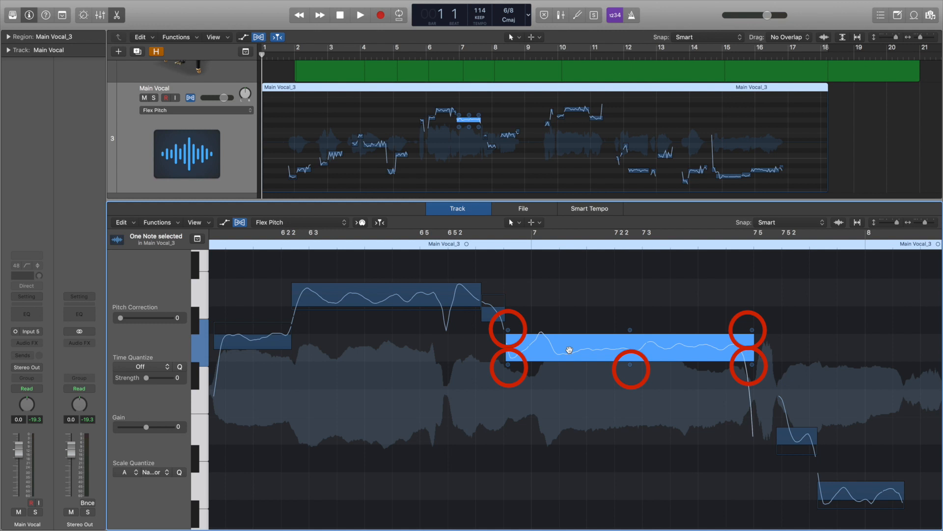
mouse_move(509, 334)
mouse_move(755, 338)
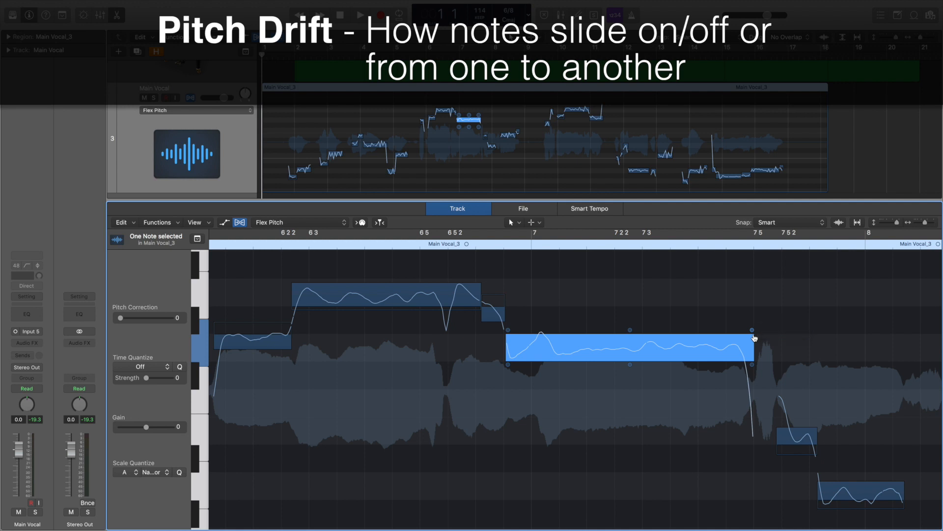
left_click_drag(505, 338, 514, 334)
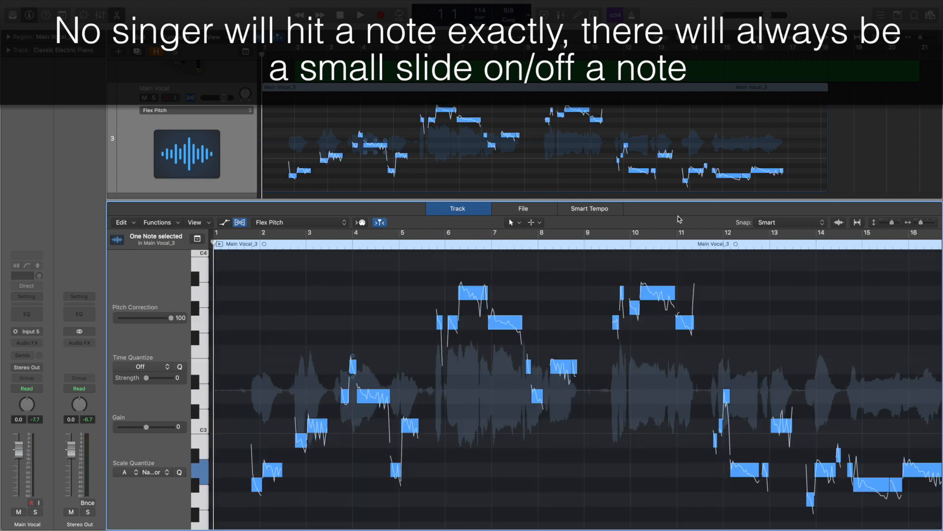
Play back the Main Vocal from bar 1 to about bar 8 to hear its pitch drift.
key("space")
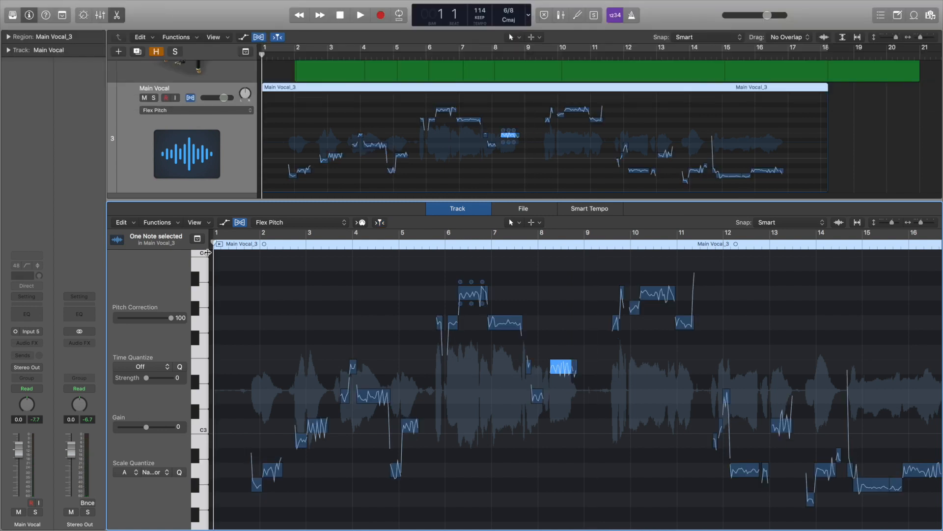
key("space")
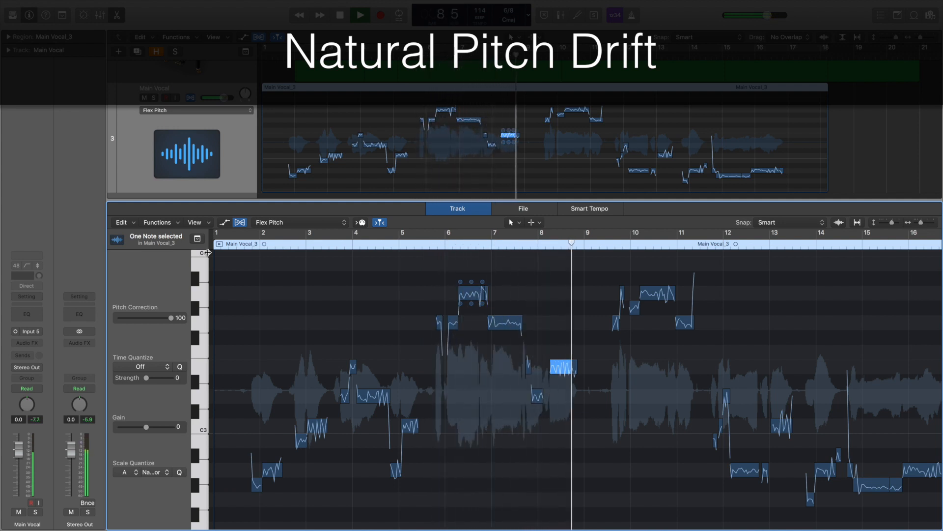
key("space")
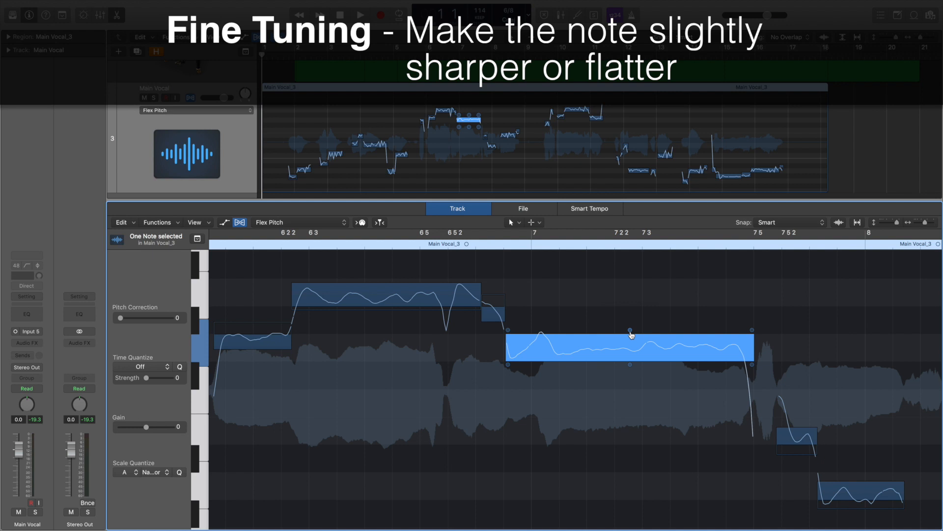
Fine-tune the pitch of the long note at bar 7 and play back the vocal.
left_click_drag(631, 333, 631, 331)
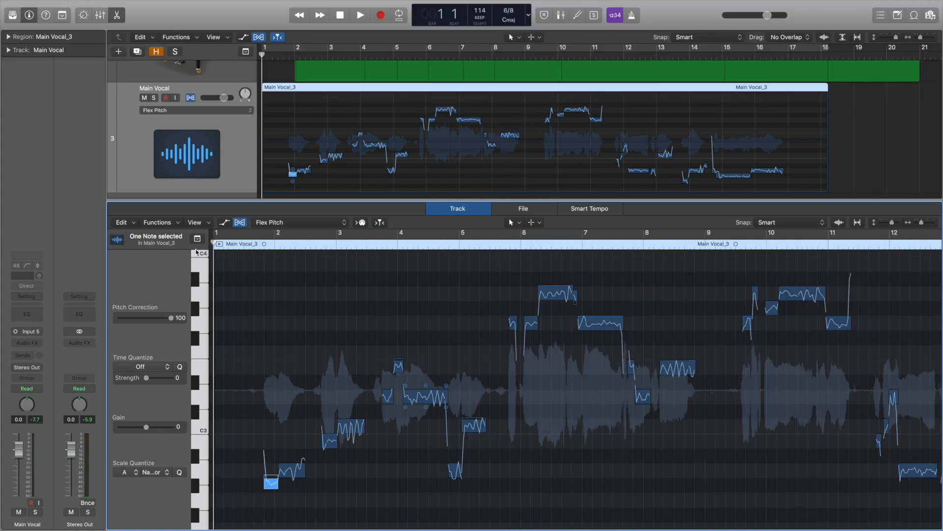
key("space")
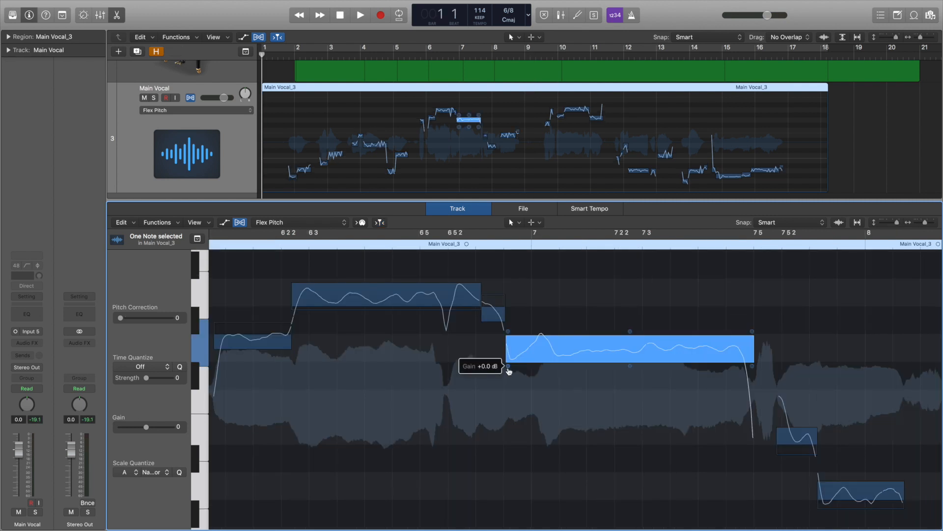
Adjust the gain and vibrato of the long note at bar 7.
left_click_drag(508, 366, 508, 367)
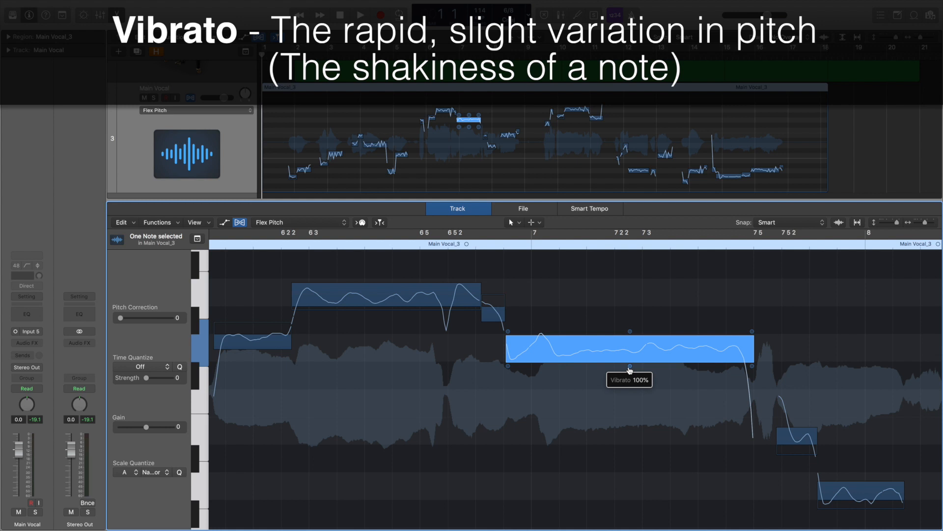
mouse_move(630, 371)
left_mouse_down()
mouse_move(630, 392)
mouse_move(636, 369)
left_mouse_up()
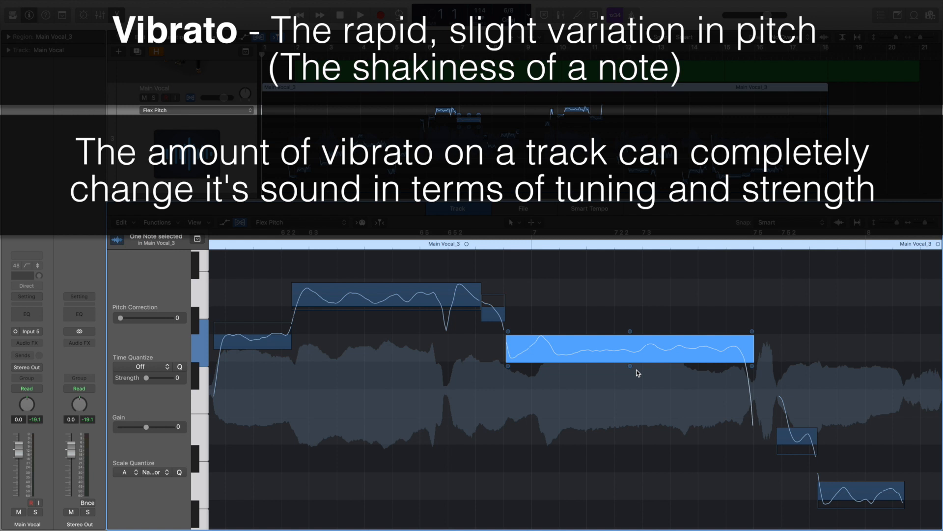
mouse_move(632, 367)
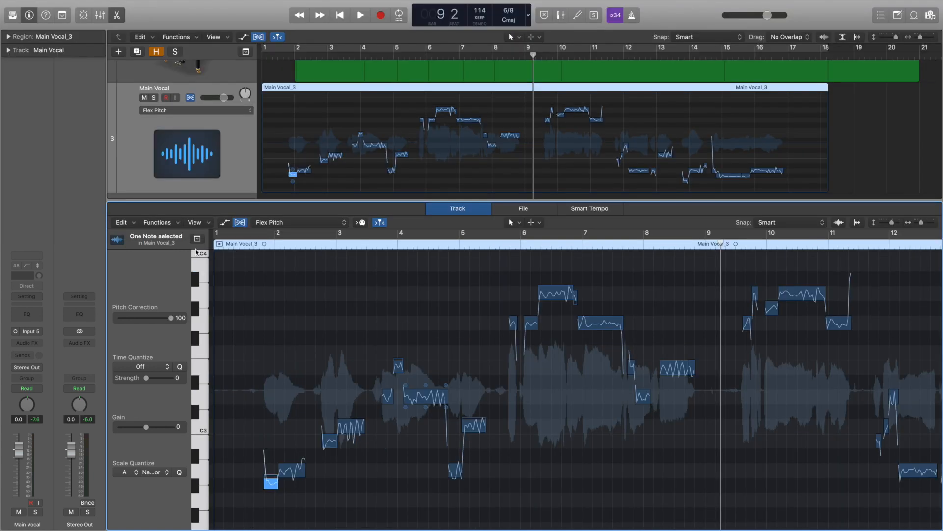
Return the playhead to the start and play back the vocal to about bar 9 to judge the vibrato.
key("Return")
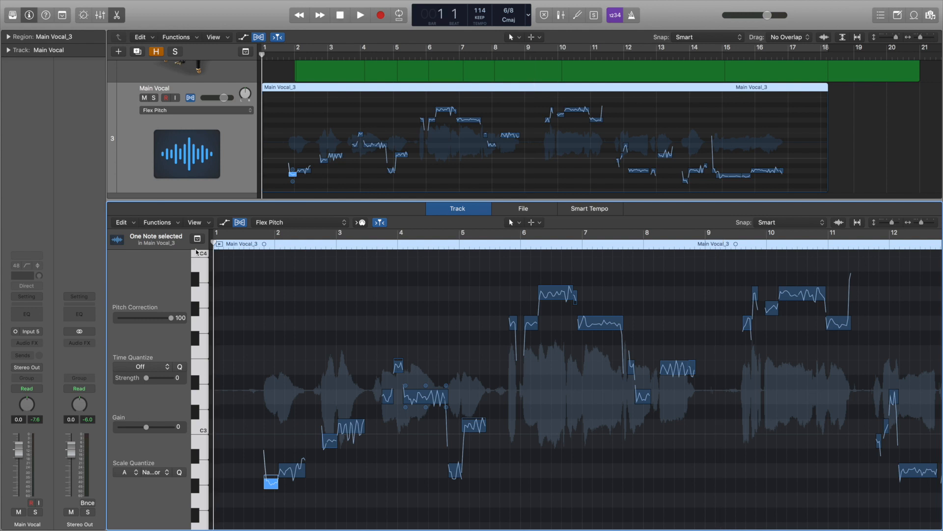
key("space")
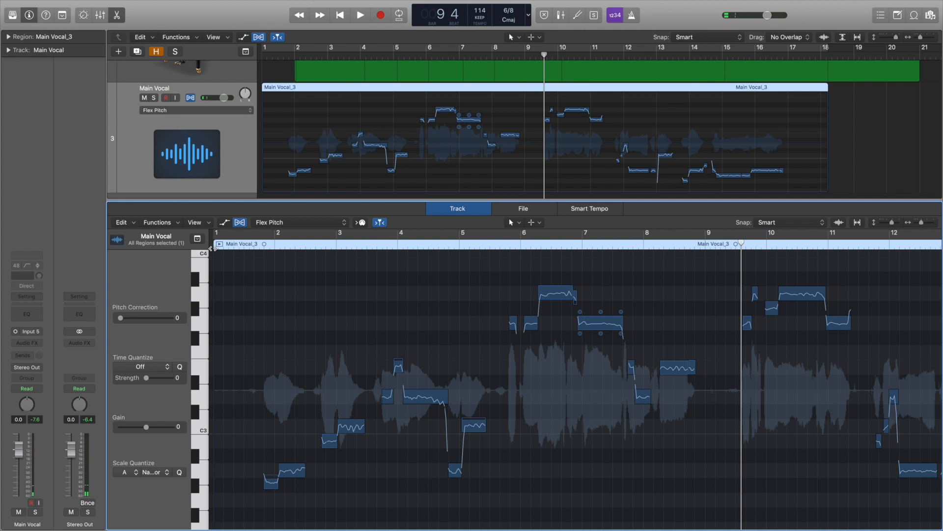
mouse_move(567, 3)
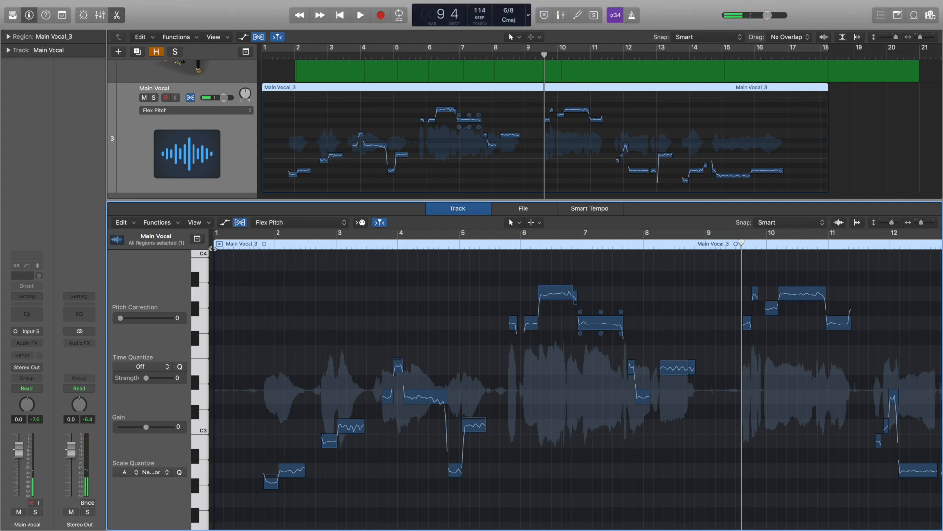
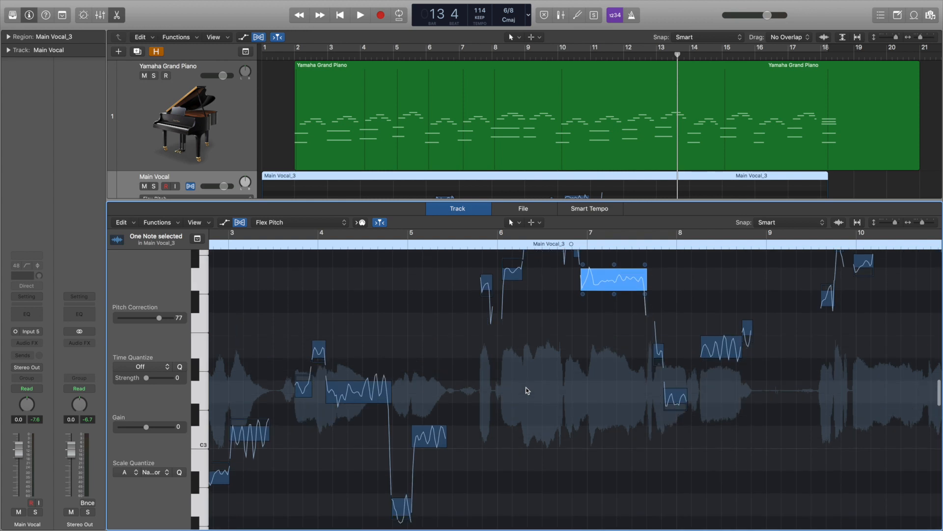
Snap the five vocal notes between bars 9 and 12 to their exact pitches and play them back.
scroll(529, 386, "up", 4)
scroll(530, 385, "up", 1)
key("super+Right")
key("super+Right")
key("super+Right")
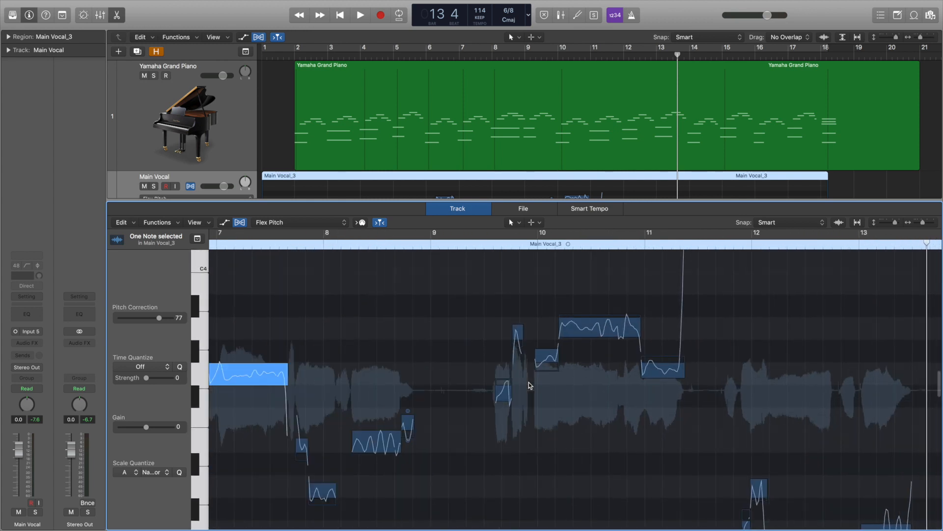
scroll(530, 385, "left", 2)
key("super+Right")
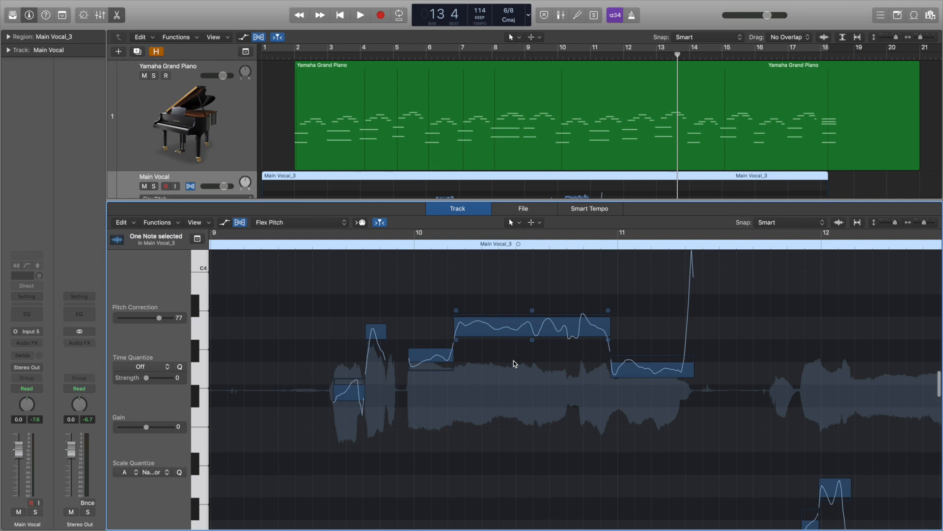
scroll(520, 362, "down", 1)
left_click_drag(312, 274, 679, 457)
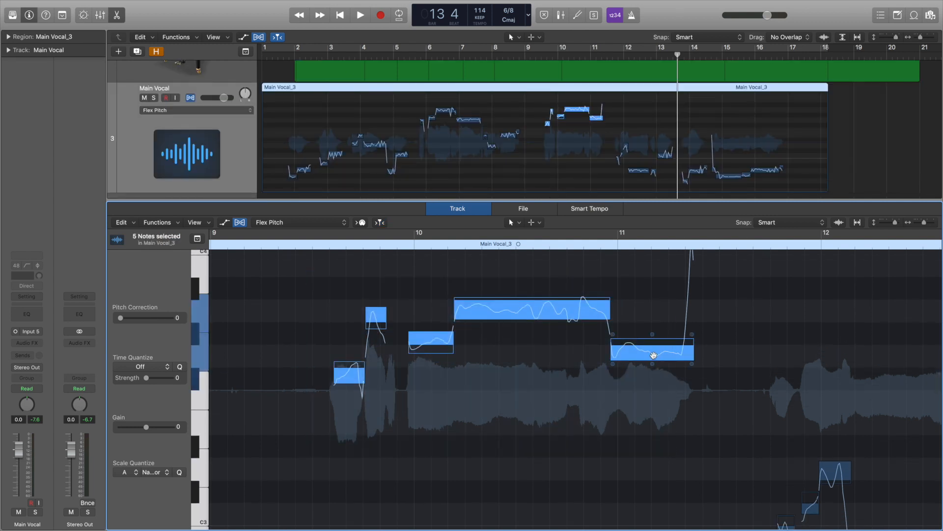
double_click(653, 353)
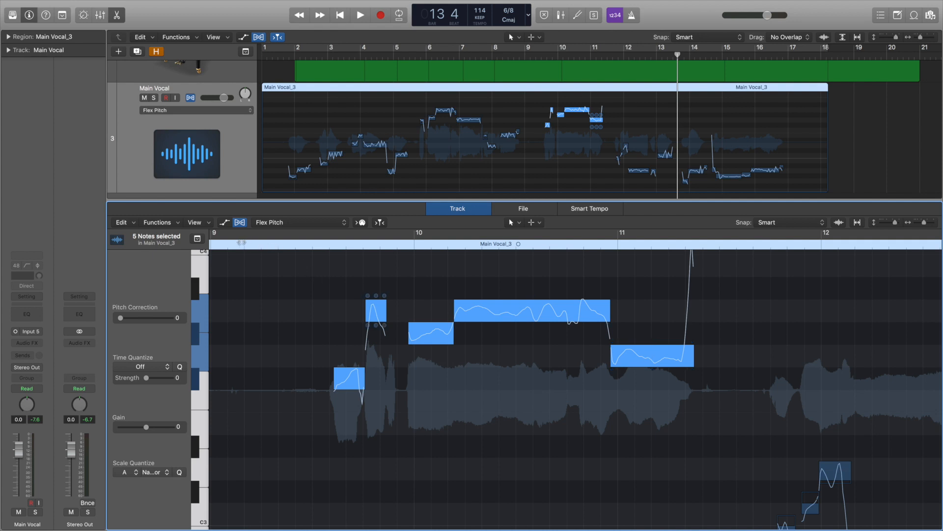
key("space")
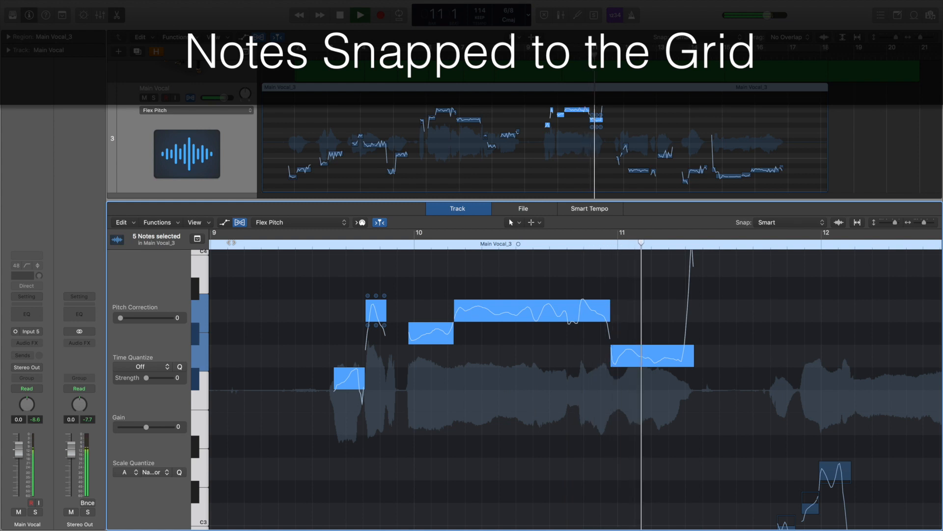
key("space")
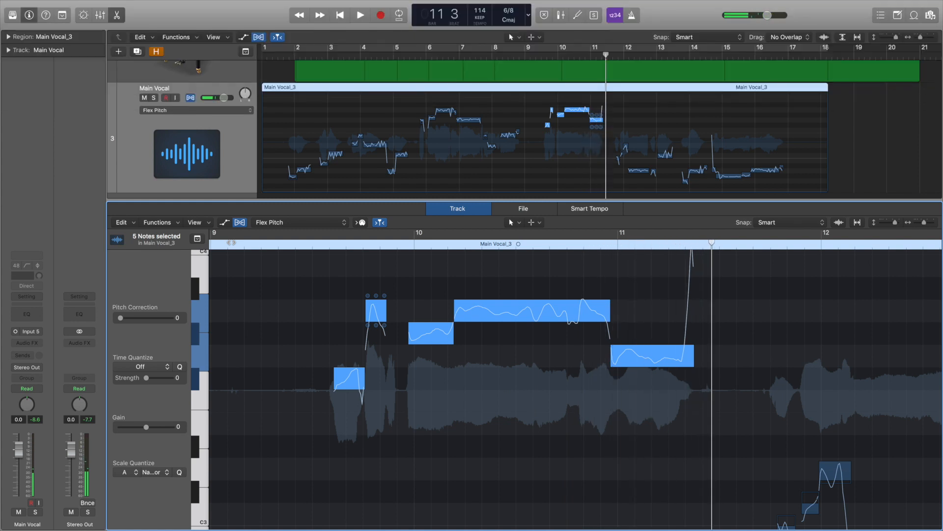
Deselect the five notes and raise the first note of the phrase after bar 9 by one semitone.
left_click(352, 421)
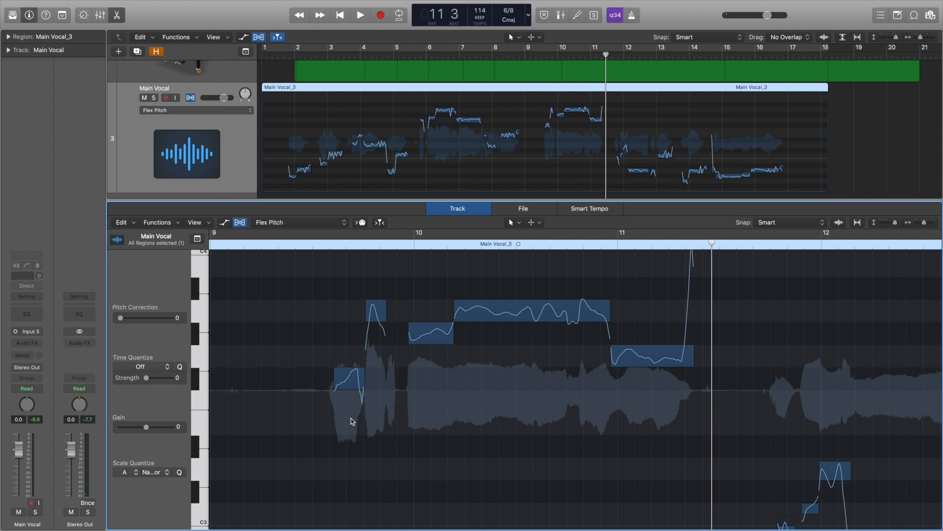
left_click(352, 383)
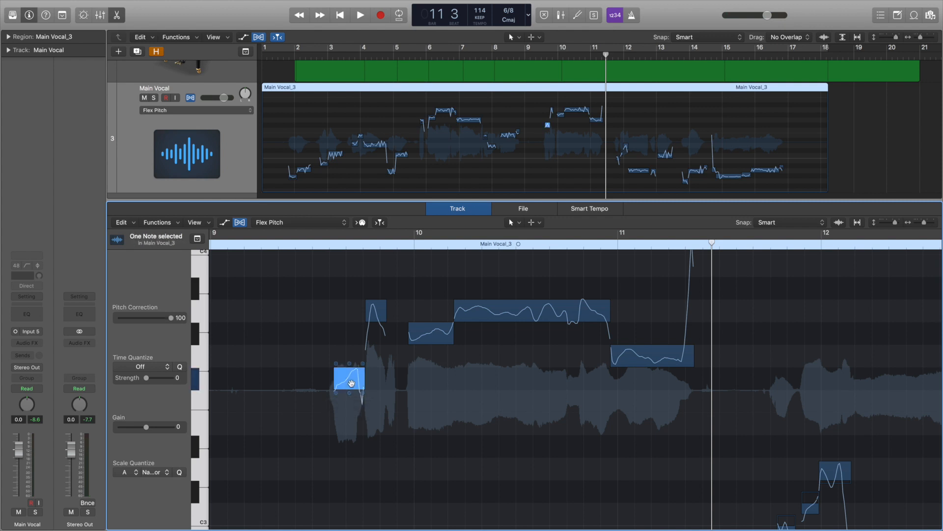
left_click(352, 383)
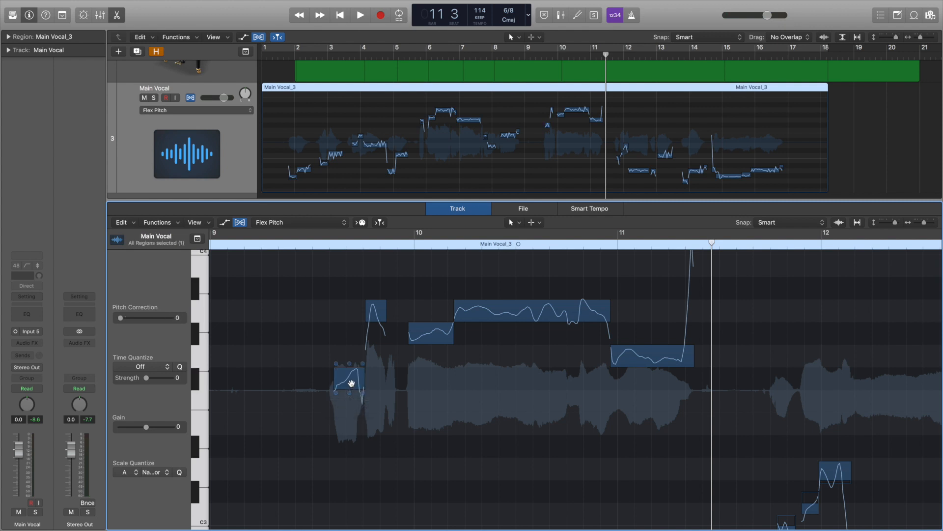
left_click(351, 382)
left_click_drag(353, 382, 354, 339)
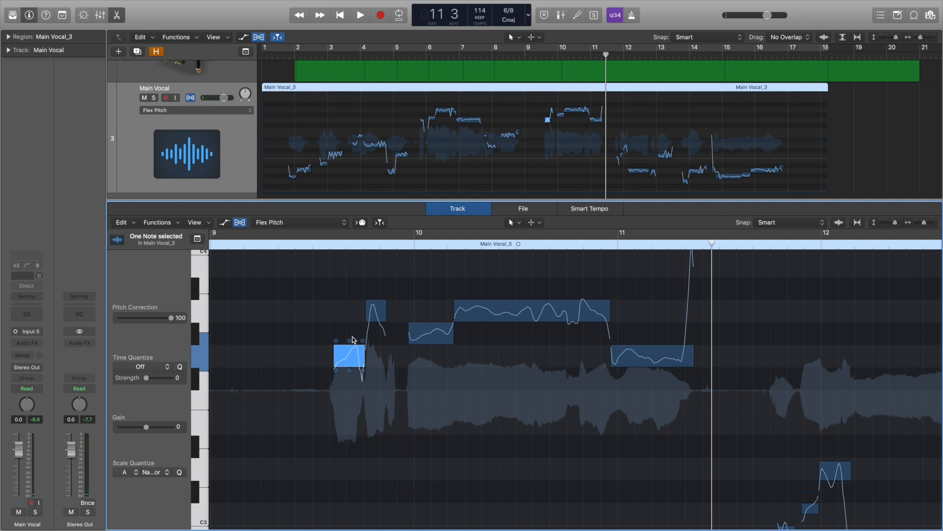
Adjust the pitch drift at the start of the long note after bar 10 and play back the phrase.
left_click(456, 296)
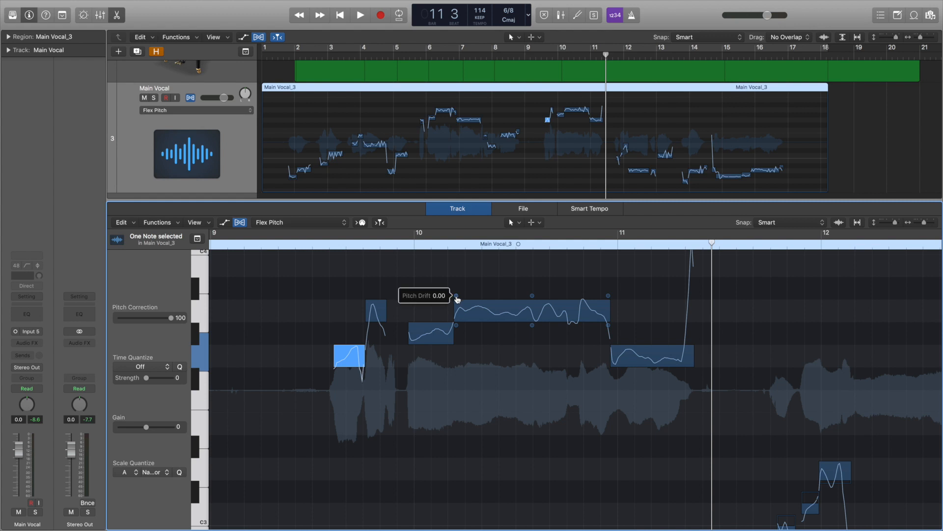
left_click_drag(454, 297, 453, 298)
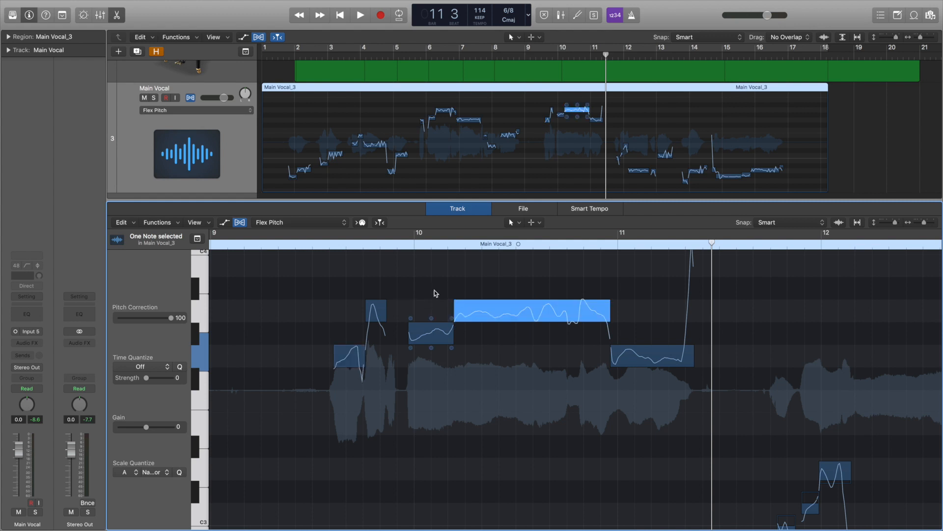
double_click(287, 246)
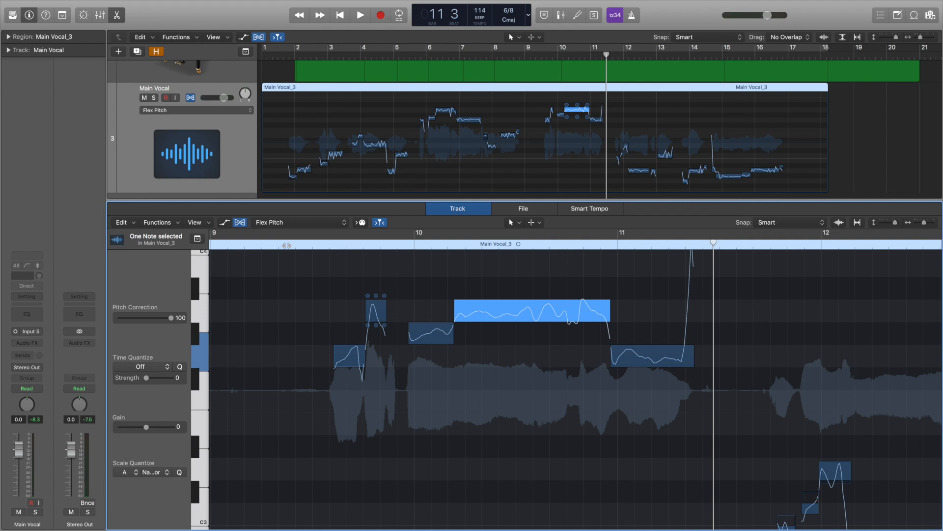
Select the five notes between bars 9 and 12, reduce their vibrato together, and play back the phrase.
left_click_drag(650, 404, 342, 295)
mouse_move(534, 327)
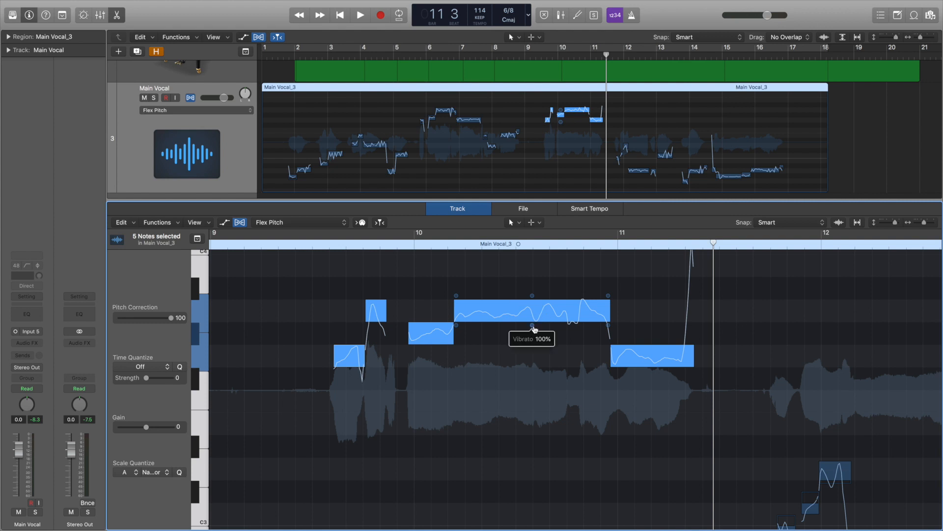
left_click_drag(535, 328, 534, 340)
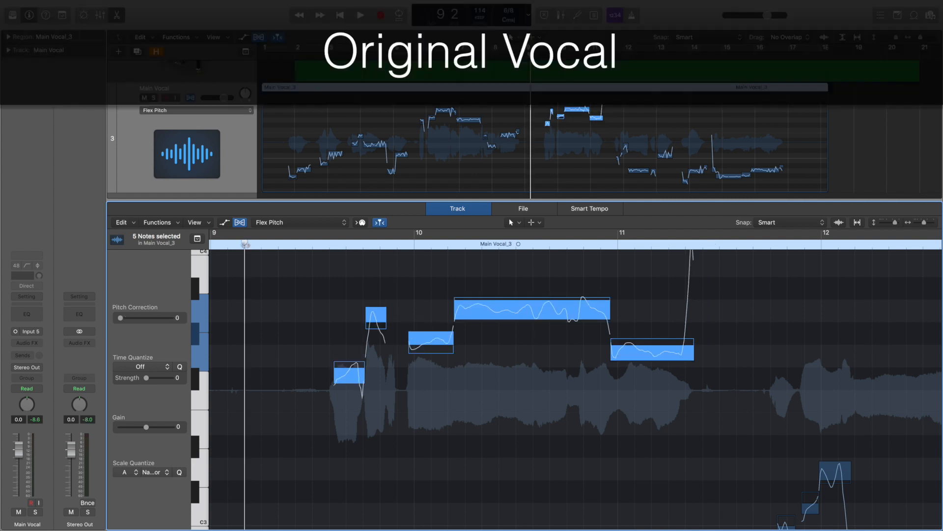
key("space")
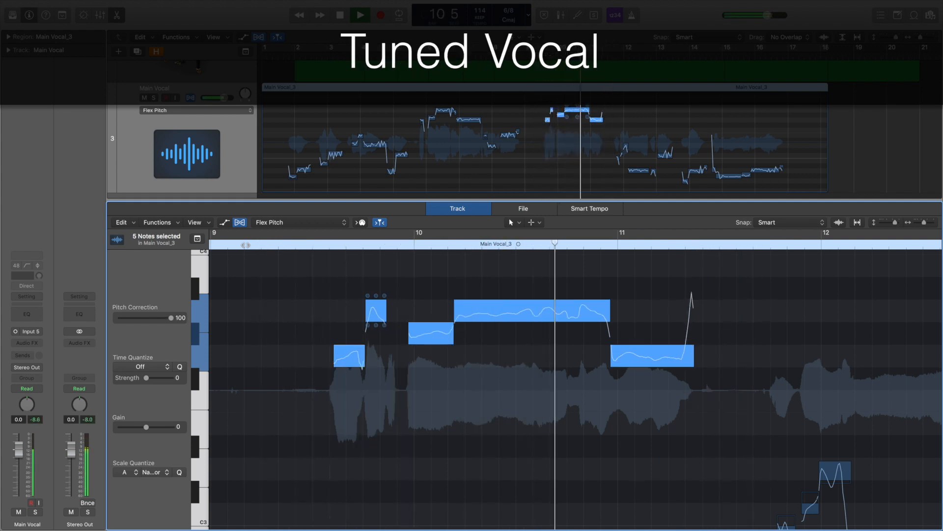
key("space")
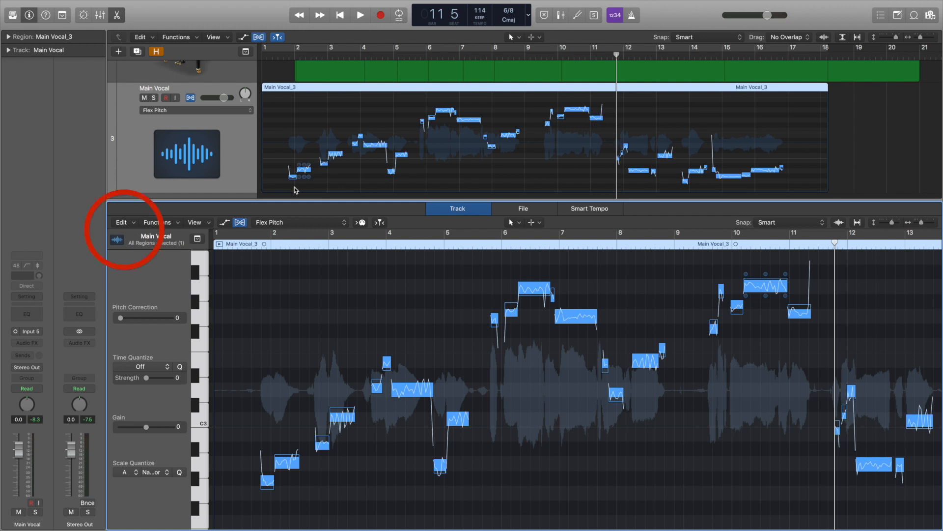
Create a MIDI track from the Main Vocal's Flex Pitch data.
left_click(122, 222)
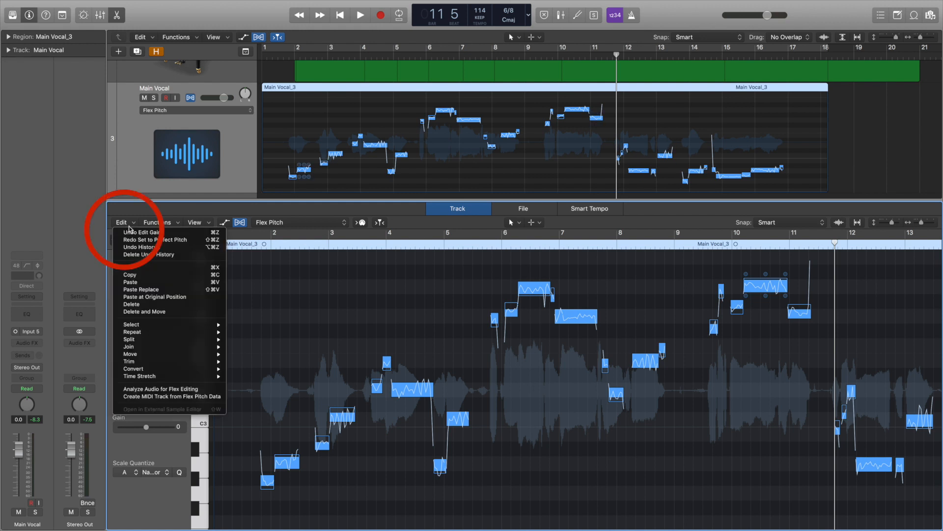
left_click(163, 396)
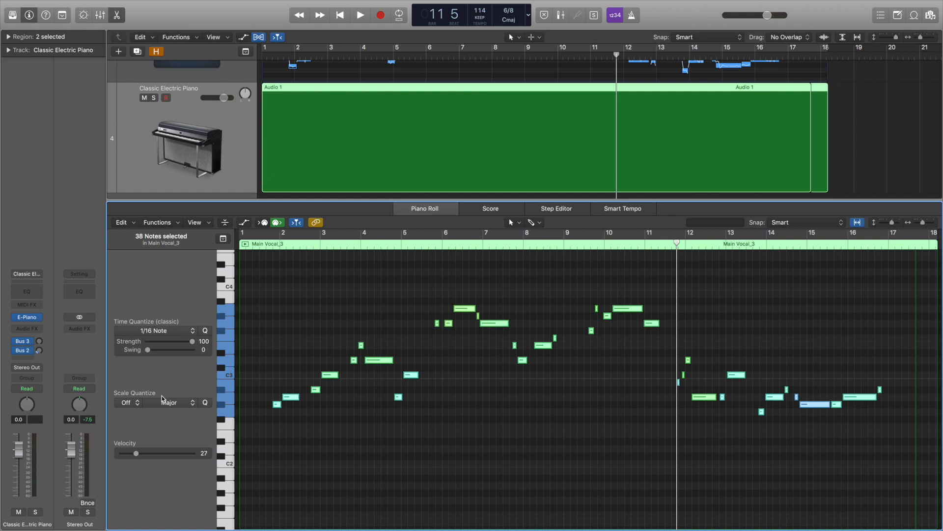
Remove the short F3 note before bar 9, extend the preceding note to about bar 9, and play from bar 4.
left_click(556, 338)
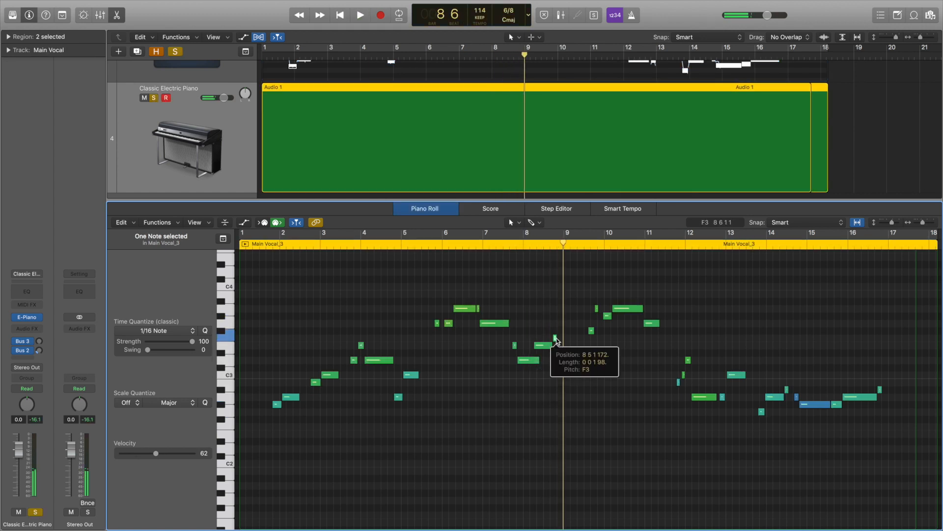
left_click_drag(552, 346, 564, 346)
left_click(377, 234)
key("space")
Check the long A3 note before bar 7 and the short A3 note directly after it, toggling playback.
left_click(465, 309)
key("super+Right")
key("super+Right")
left_click(519, 311)
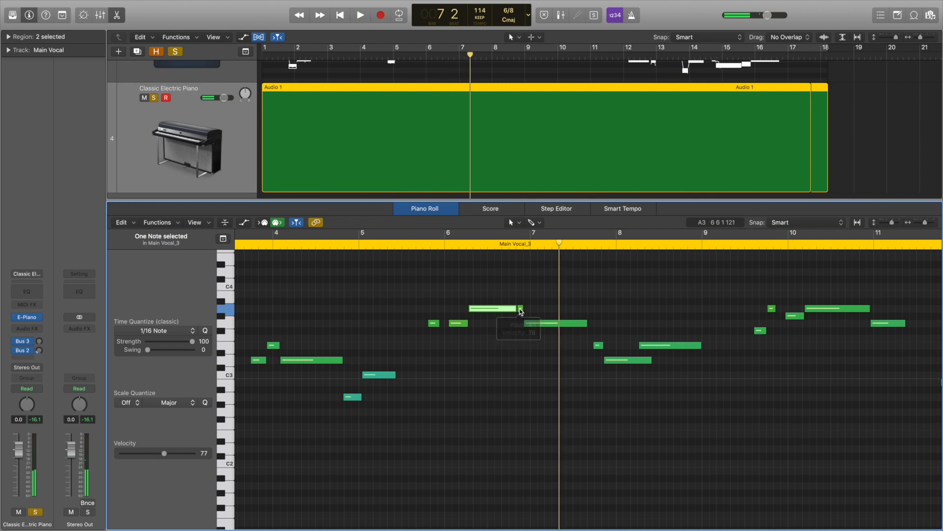
key("space")
Adjust the MIDI notes in the following vocal phrase and play the passage back.
key("super+Right")
key("super+Right")
key("super+Up")
key("super+Right")
key("super+Down")
key("super+Down")
key("super+Down")
key("super+Down")
key("super+Down")
left_click_drag(448, 372, 406, 372)
left_click(274, 235)
key("space")
Continue refining the MIDI melody notes after bar 10 and play the electric piano part back.
key("super+Left")
key("super+Left")
key("super+Left")
scroll(513, 352, "right", 2)
key("space")
left_click(662, 351)
left_click_drag(649, 412, 686, 348)
left_click_drag(686, 348, 694, 348)
key("space")
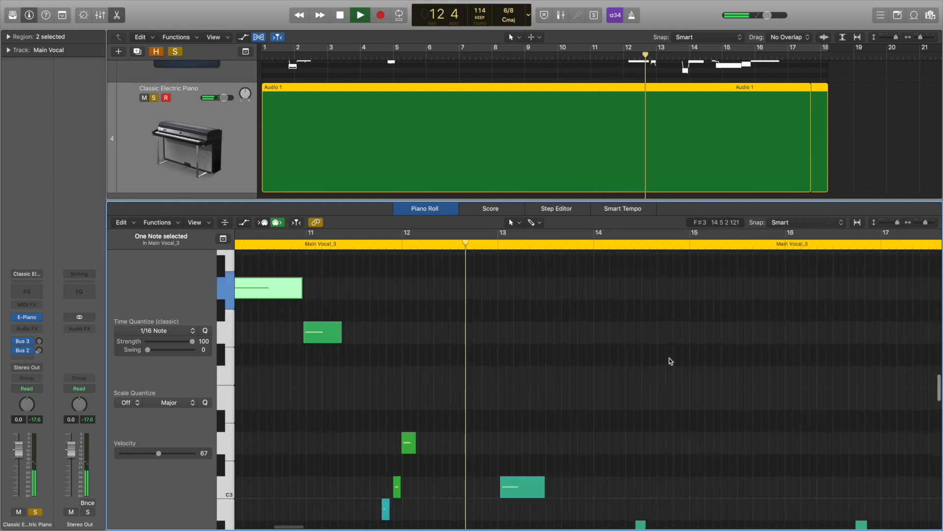